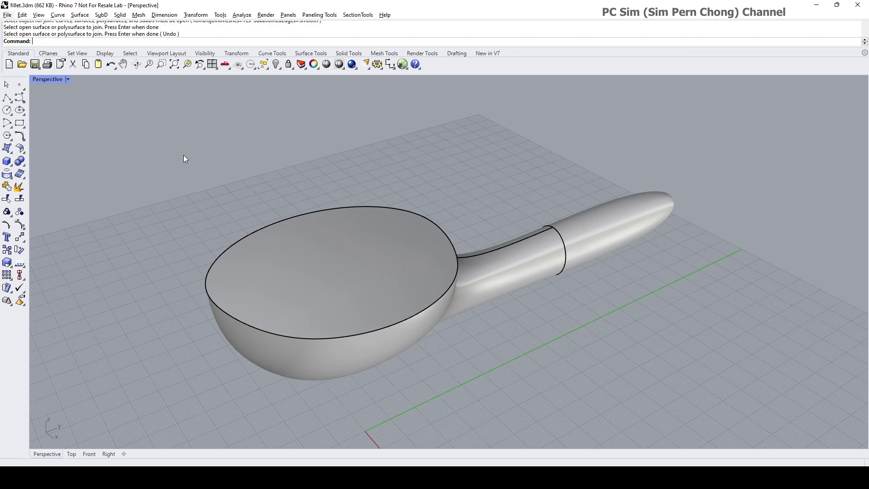
Tear the Solid Tools flyout off the left toolbar into a floating palette
left_click(21, 163)
left_click_drag(37, 155, 52, 156)
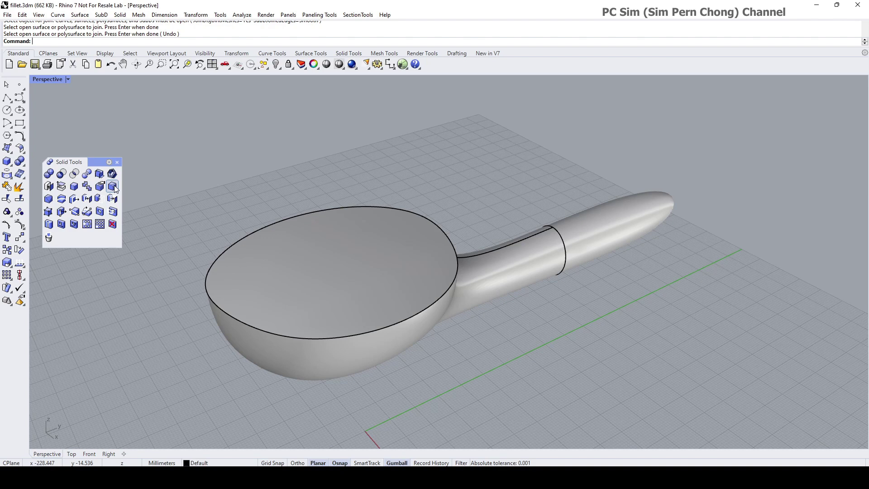
Join the spoon bowl surfaces into a single polysurface
right_click_drag(274, 209, 355, 190)
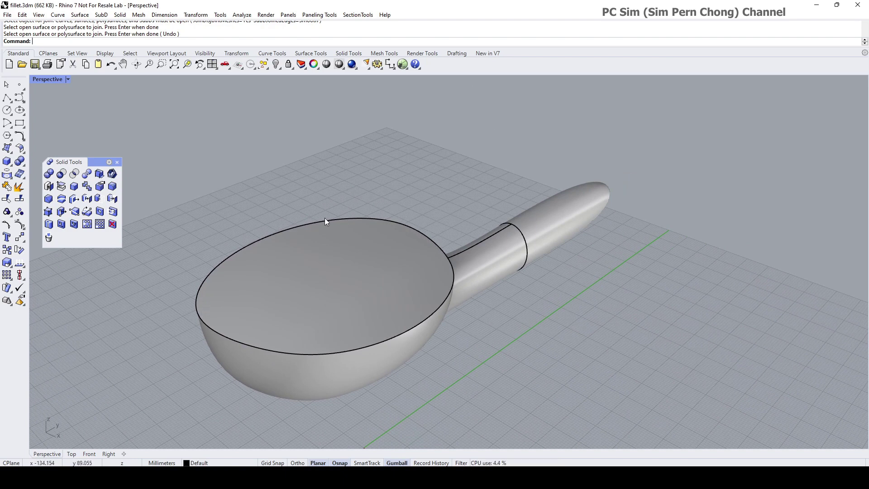
mouse_move(408, 191)
right_mouse_down()
mouse_move(392, 199)
mouse_move(395, 178)
mouse_move(400, 194)
right_mouse_up()
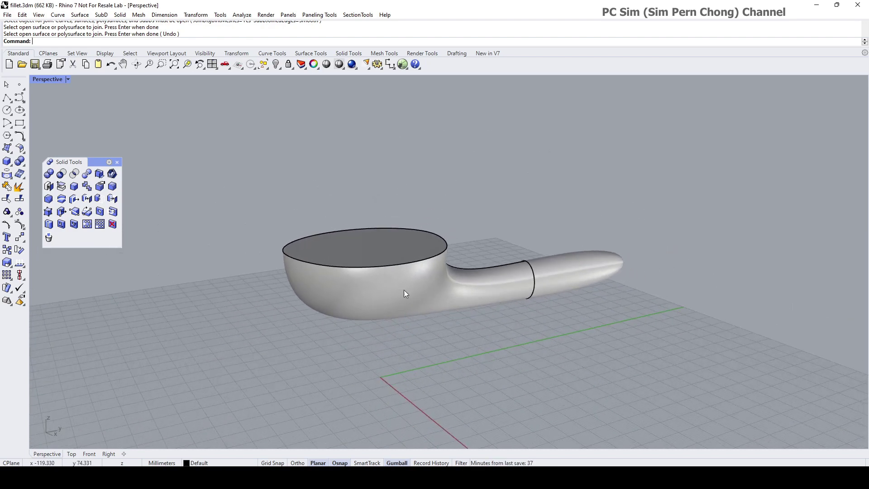
left_click(7, 198)
left_click(363, 254)
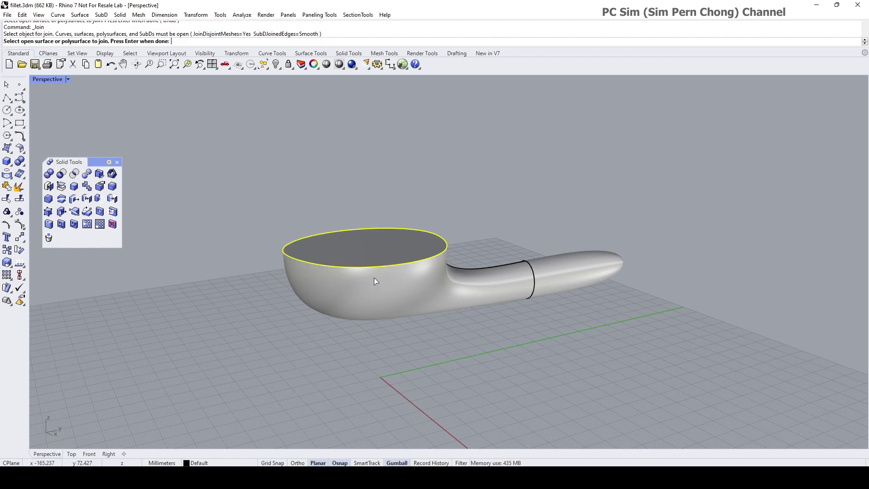
right_click(465, 195)
Pull the handle's end piece away from the spoon along the gumball's green axis
right_click_drag(463, 198, 504, 211)
left_click(505, 213)
left_click_drag(549, 186, 600, 162)
right_click_drag(590, 241, 370, 261)
left_click(381, 249)
left_click(496, 376)
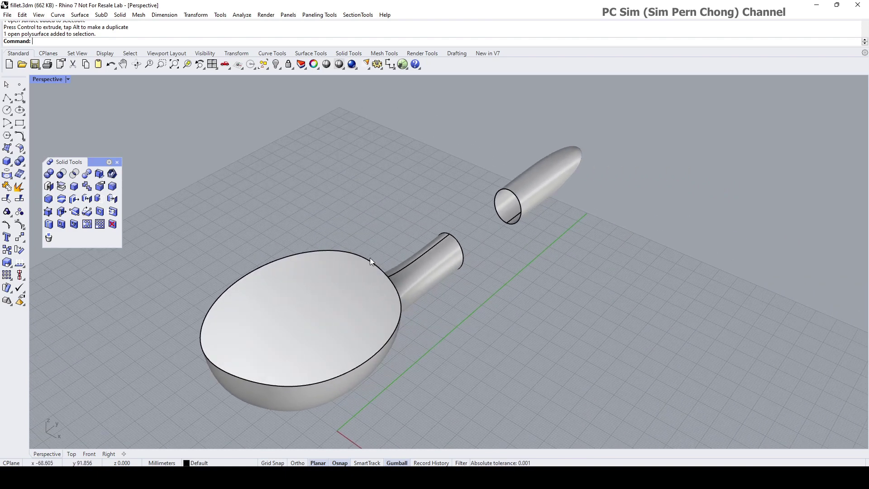
right_click_drag(325, 208, 351, 194, "shift")
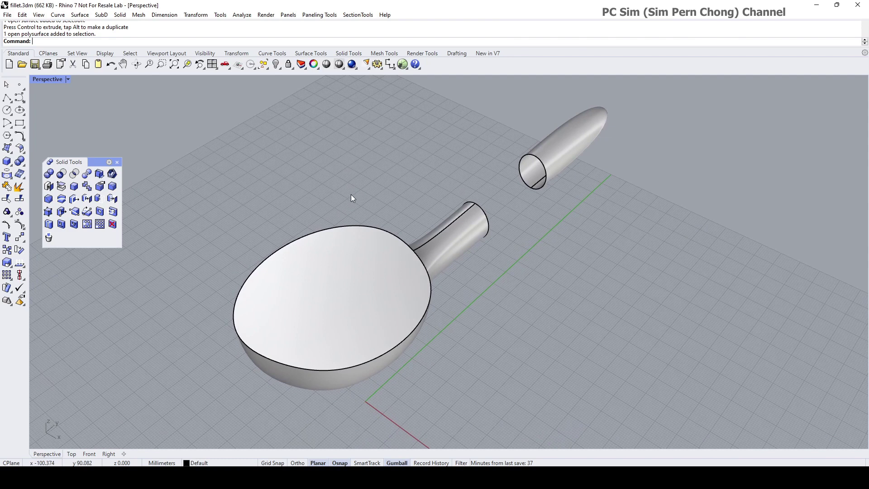
scroll(359, 205, "up", 3)
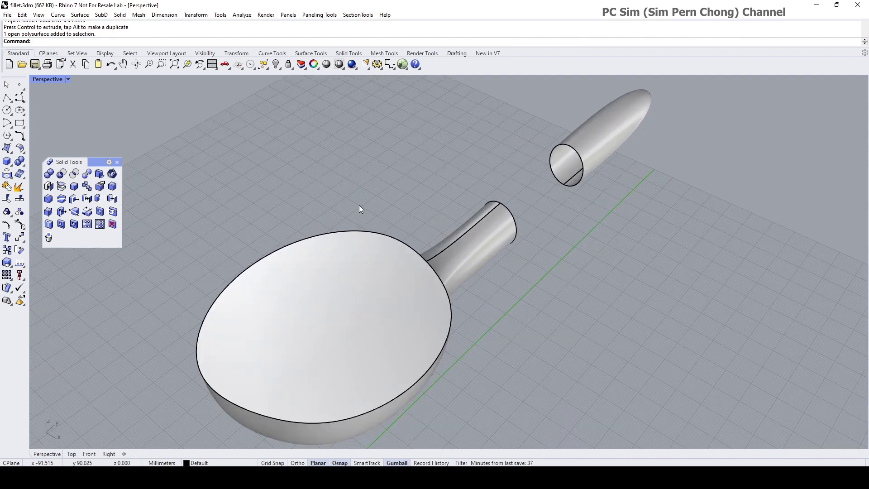
Fillet the bowl's top rim edge with Fillet Edges at the default 5 mm radius
left_click(112, 187)
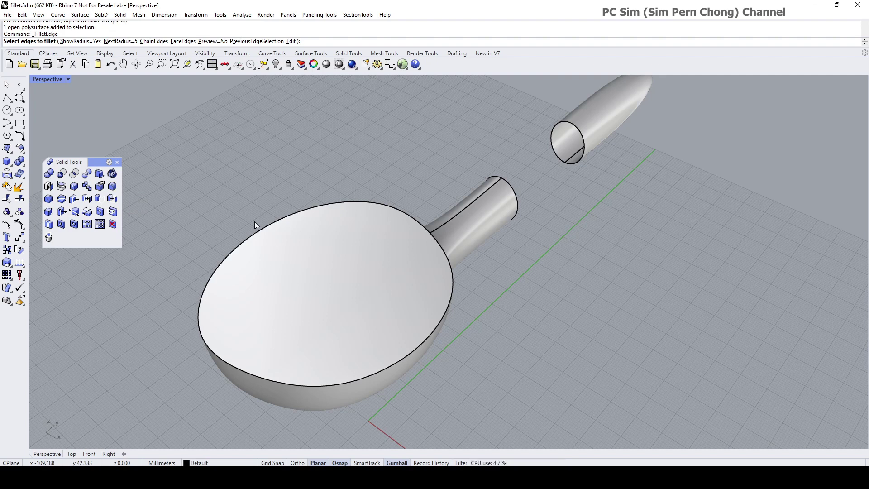
left_click(296, 217)
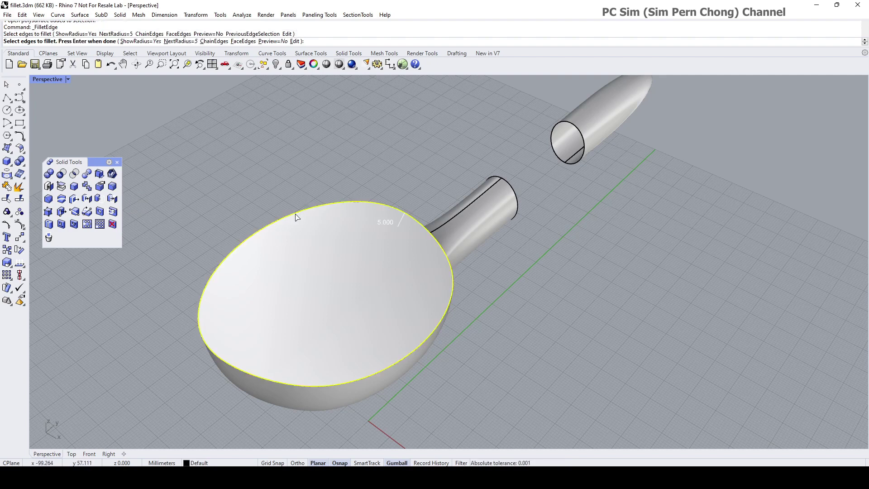
key("Return")
key("Return")
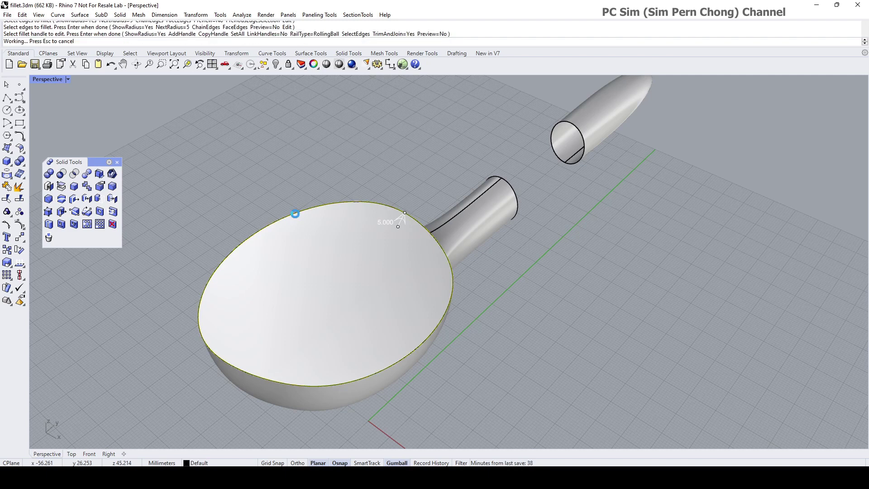
mouse_move(359, 268)
right_mouse_down()
mouse_move(274, 218)
mouse_move(192, 215)
mouse_move(291, 217)
mouse_move(393, 258)
mouse_move(416, 326)
mouse_move(344, 247)
mouse_move(221, 226)
mouse_move(140, 198)
mouse_move(382, 273)
mouse_move(382, 316)
mouse_move(362, 263)
right_mouse_up()
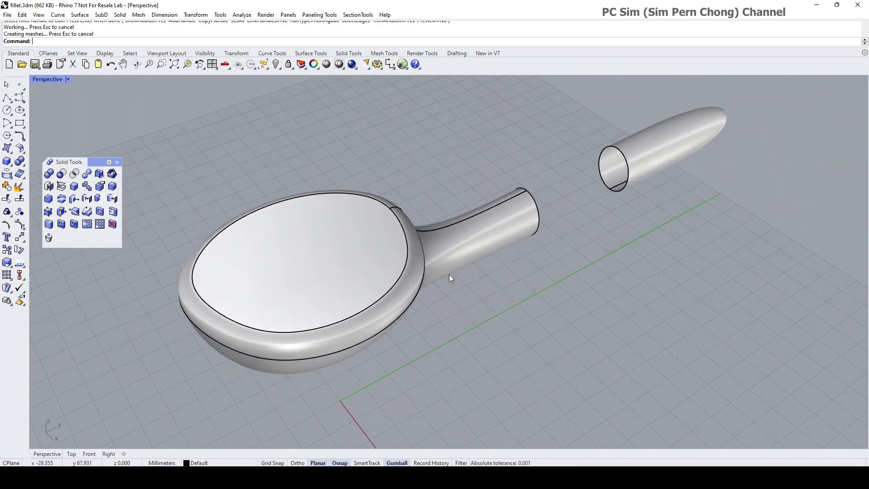
Undo the rim fillet and tip move, then join all spoon pieces into one closed solid
key("ctrl+z")
key("ctrl+z")
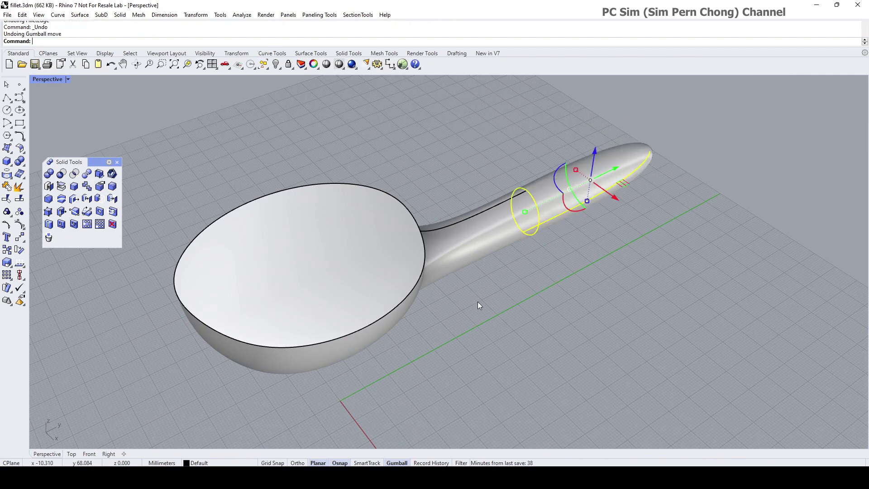
left_click(477, 301)
right_click_drag(477, 301, 436, 284)
scroll(498, 290, "down", 3)
left_click_drag(193, 117, 574, 389)
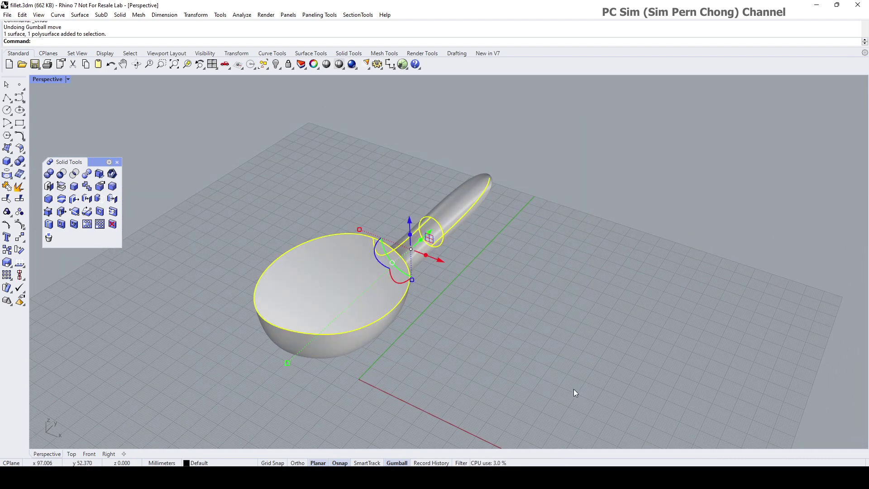
left_click(6, 187)
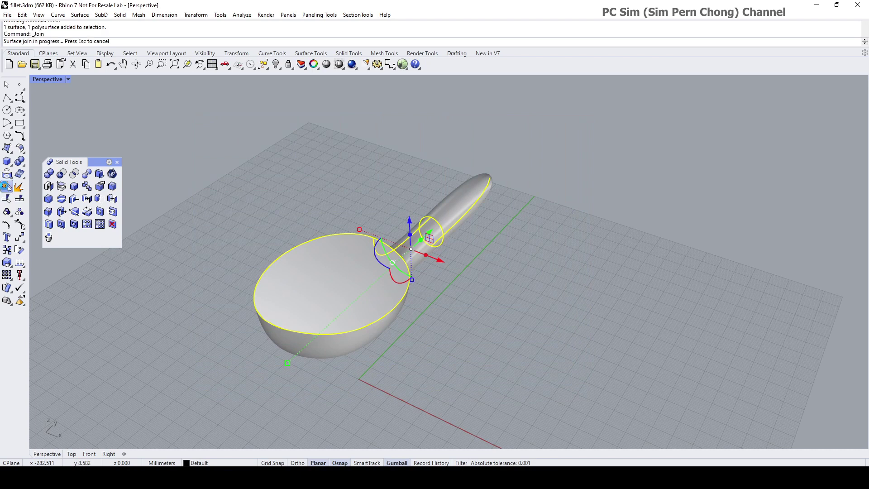
Measure the spoon's volume via Analyze > Mass Properties > Volume: 142541.057 cubic mm
left_click(234, 17)
mouse_move(267, 60)
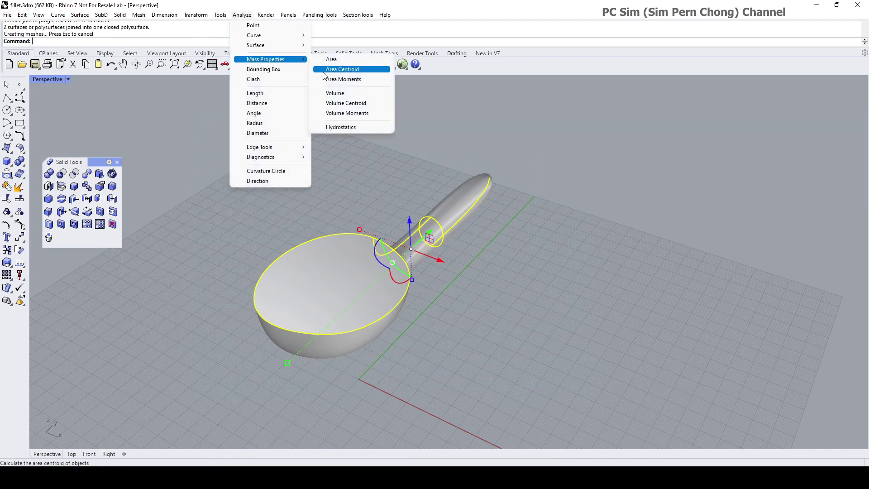
left_click(339, 94)
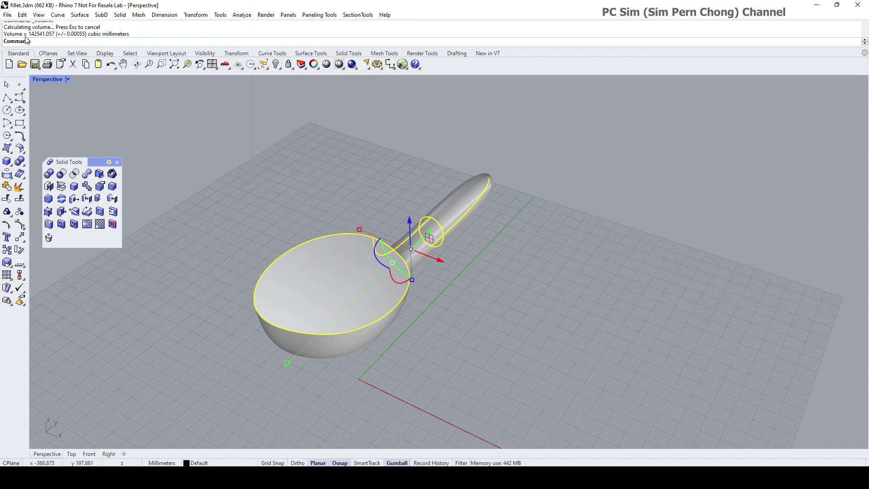
Deselect the spoon, orbit to a lower angle, and start Fillet Edges at 5 mm radius
left_click(312, 205)
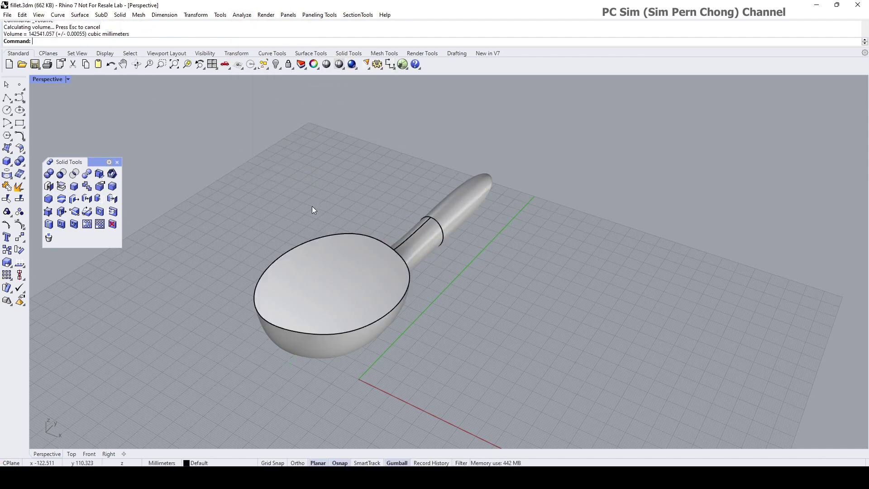
scroll(299, 213, "up", 5)
mouse_move(286, 223)
right_mouse_down()
mouse_move(294, 190)
mouse_move(287, 233)
mouse_move(312, 247)
mouse_move(290, 239)
right_mouse_up()
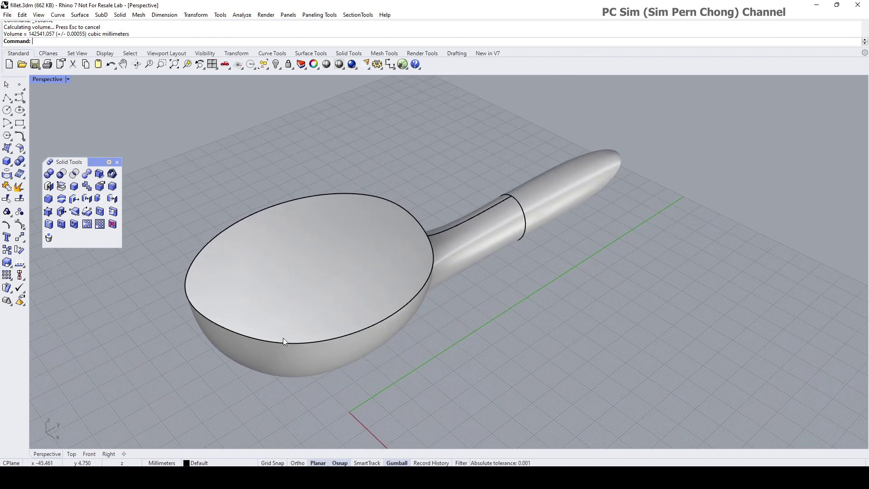
right_click_drag(433, 274, 372, 173)
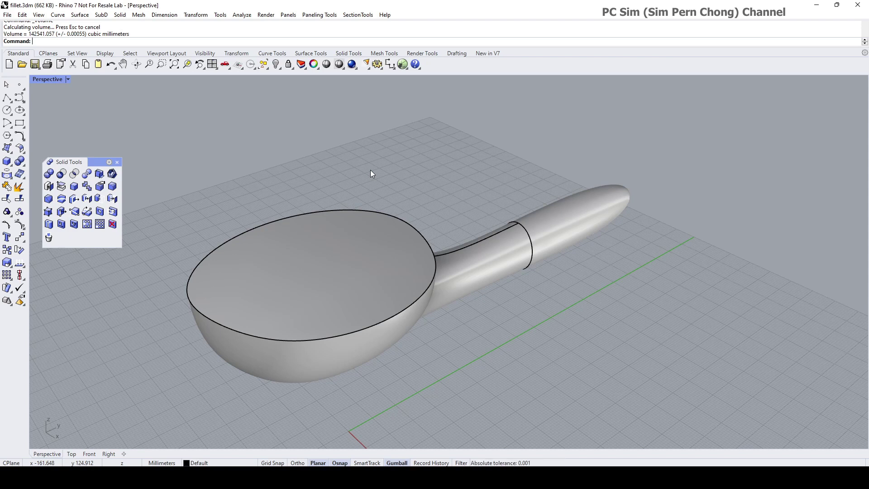
left_click(111, 187)
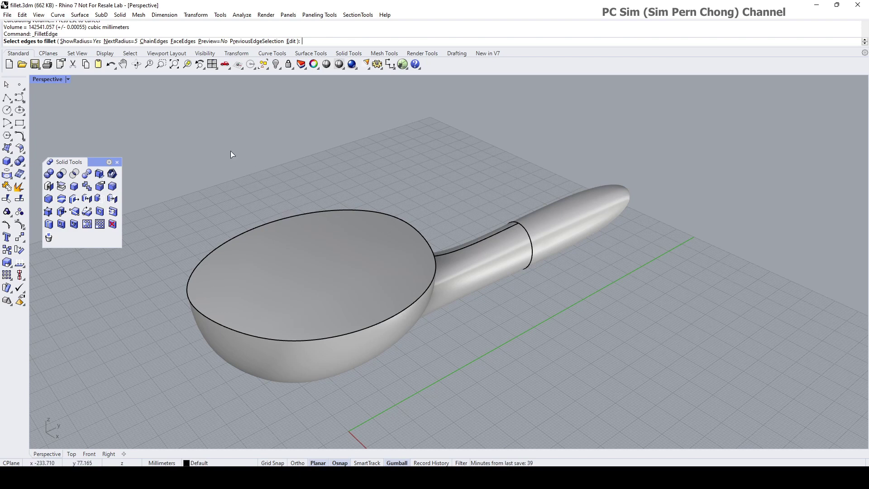
Set the next fillet radius to 6 and choose the bowl's top rim edge
left_click(116, 41)
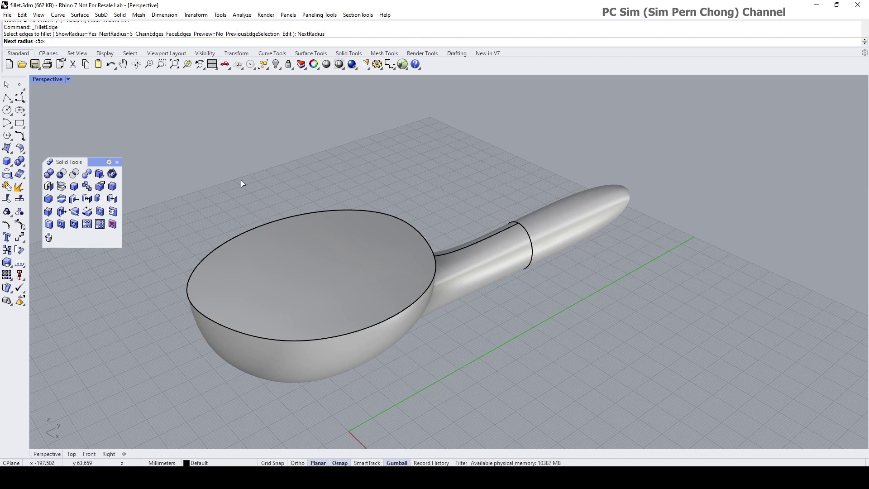
type("6")
key("Return")
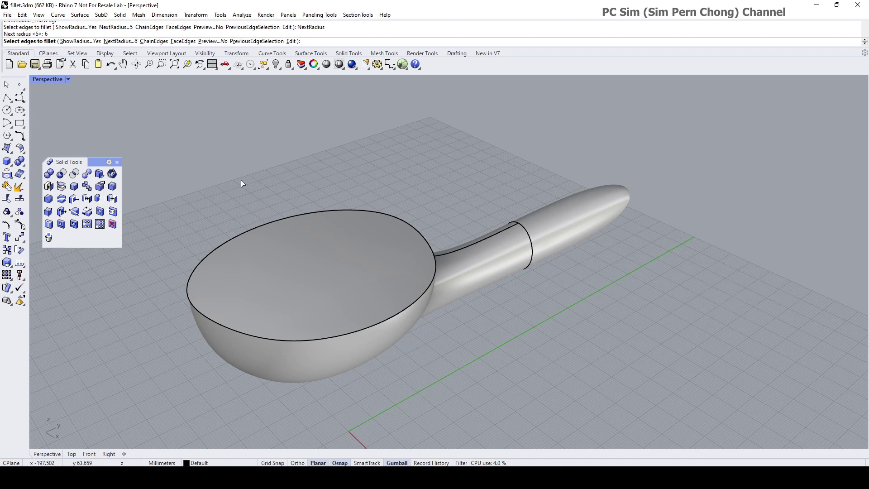
left_click(381, 214)
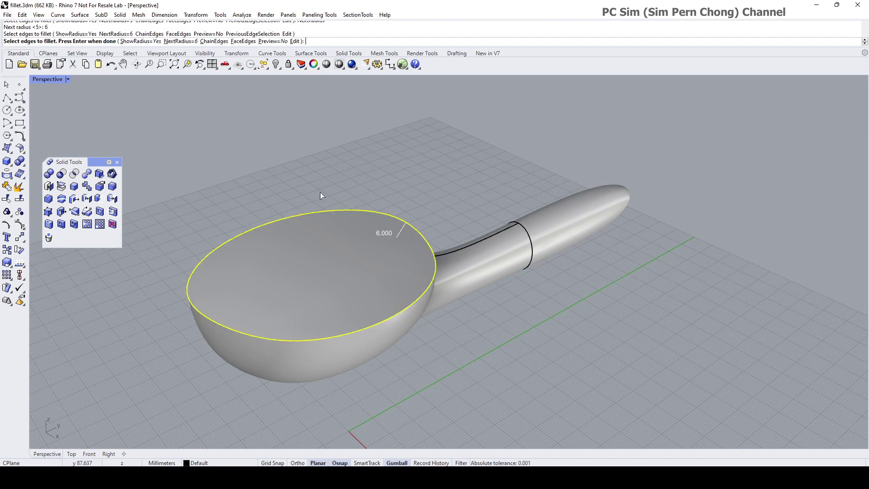
key("Return")
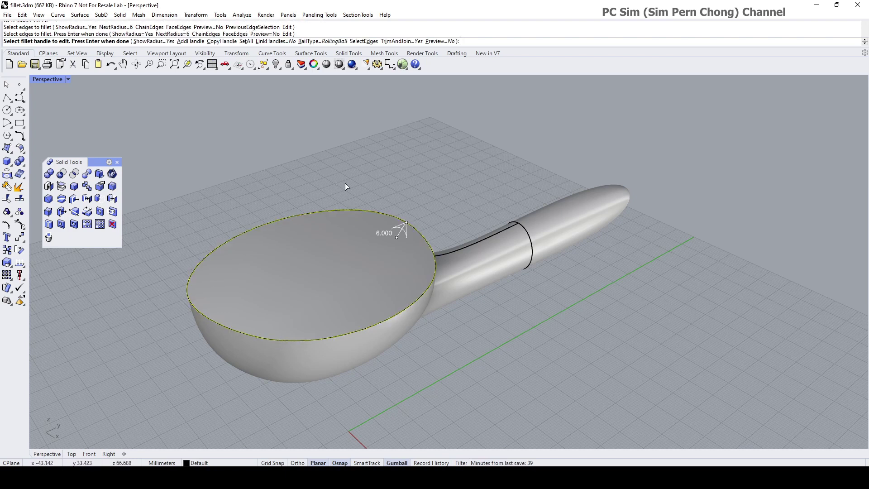
scroll(345, 183, "up", 3)
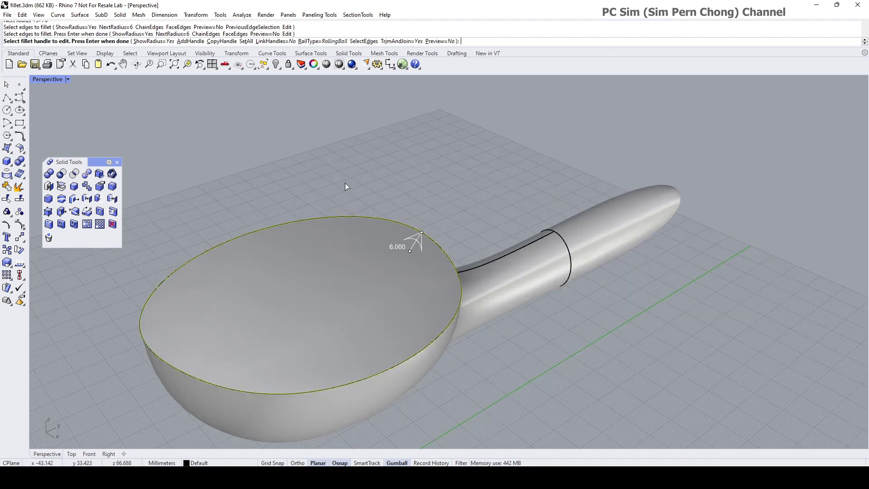
right_click_drag(391, 173, 395, 164, "shift")
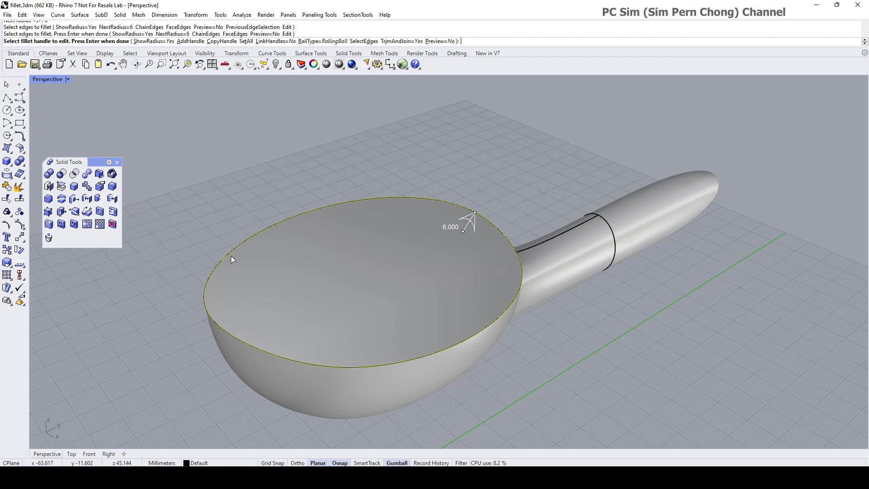
Add two 5.000 radius handles on the bowl rim using AddHandle with CurrentRadius 5
left_click(189, 41)
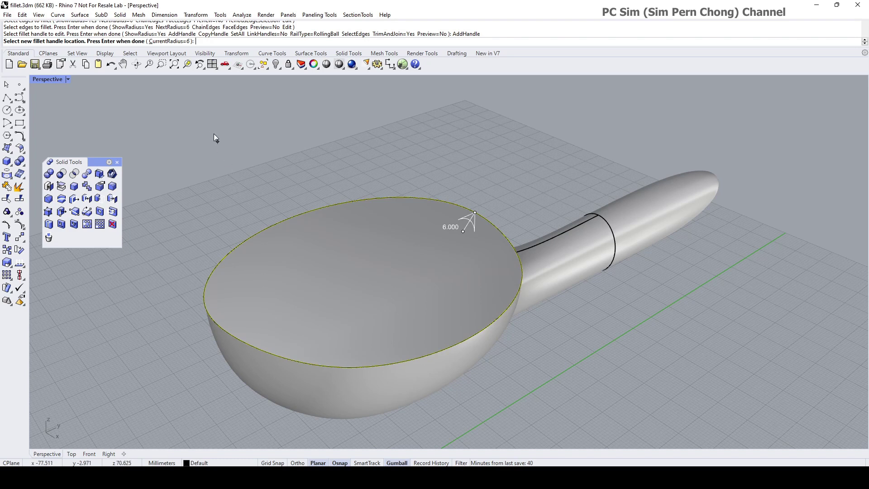
left_click(174, 41)
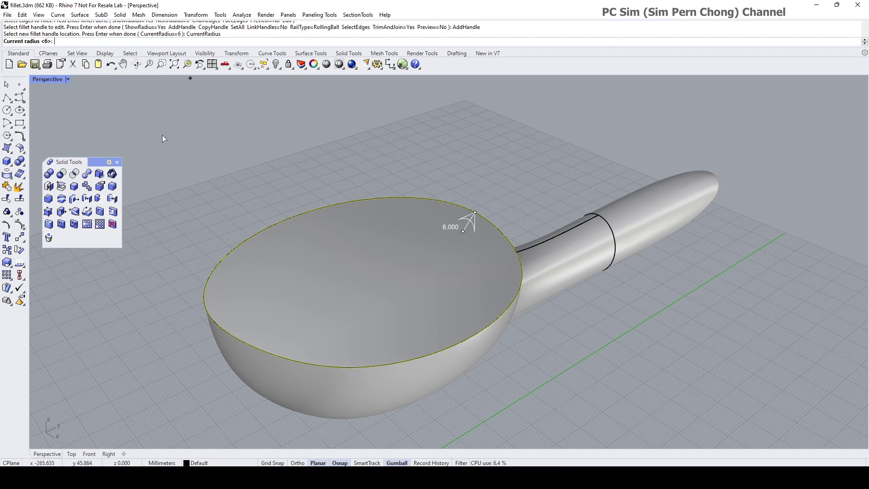
type("5")
key("Return")
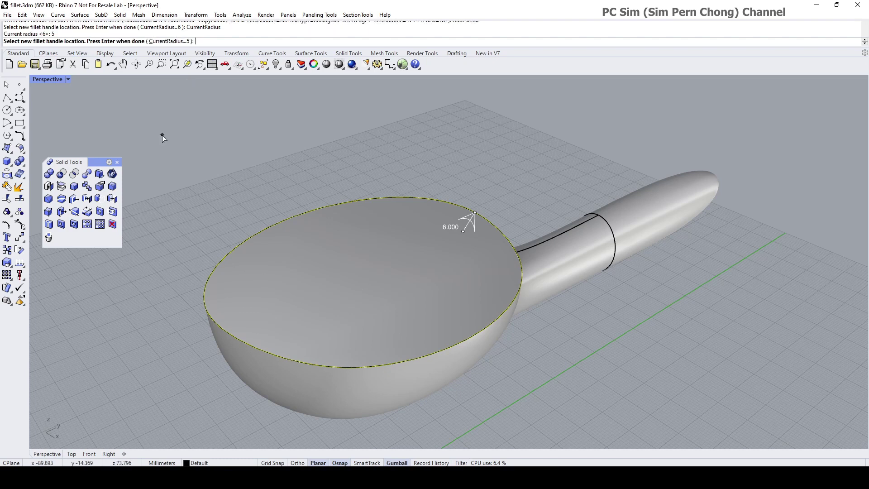
left_click(233, 261)
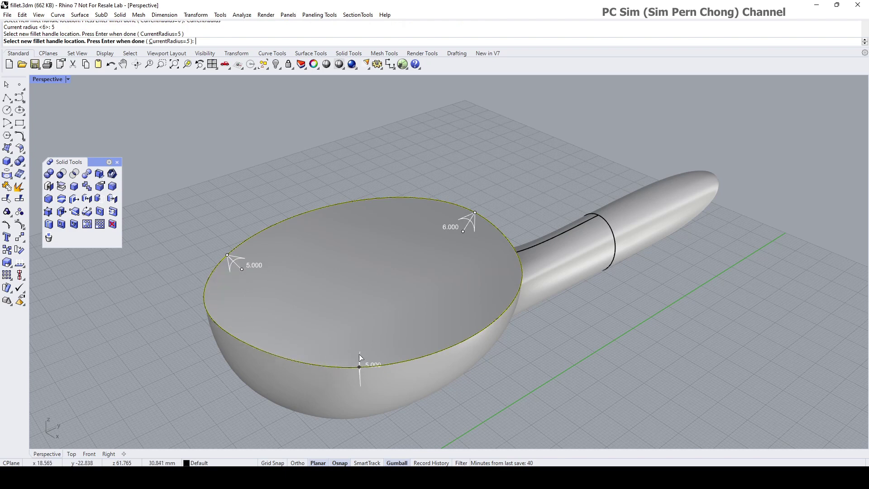
scroll(365, 350, "up", 1)
right_click_drag(344, 349, 308, 350)
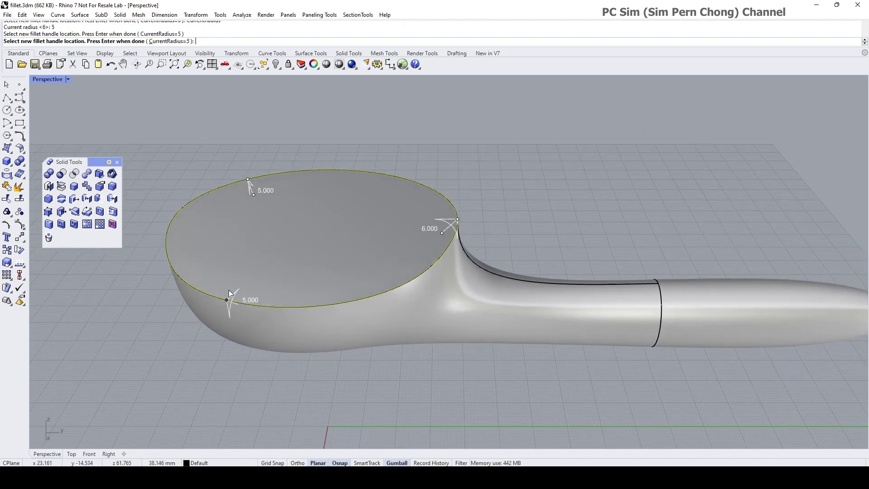
left_click(196, 271)
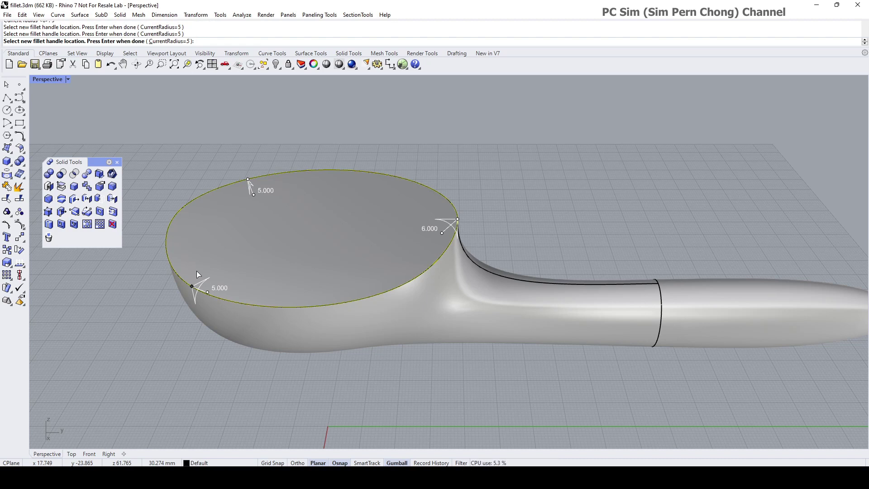
key("Return")
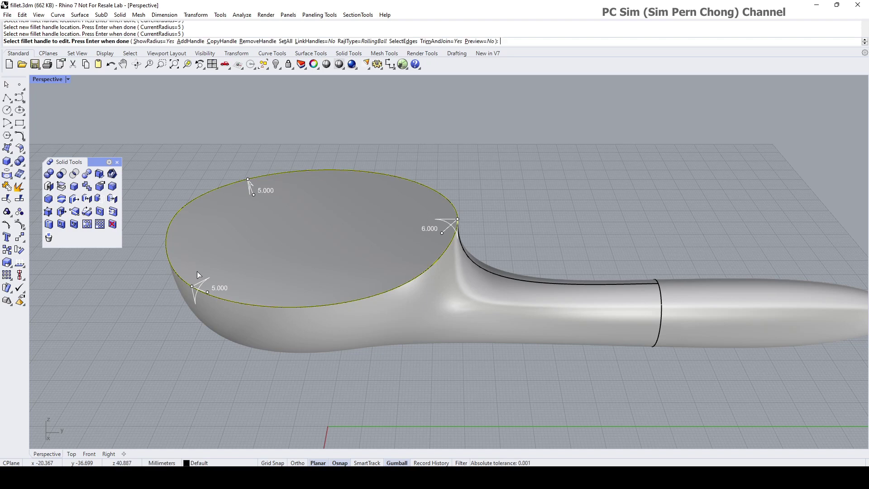
Change the left rim handle's radius from 5.000 to 4.5
scroll(210, 292, "up", 3)
right_click_drag(210, 293, 278, 273)
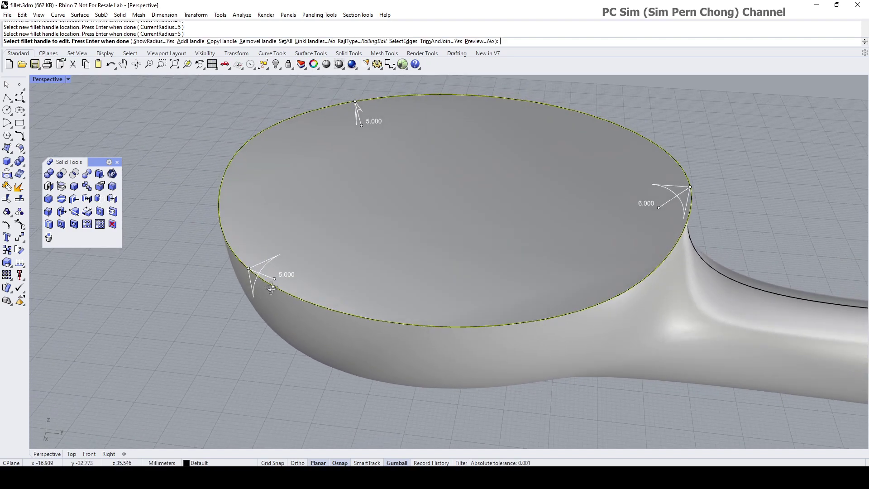
scroll(278, 272, "up", 4)
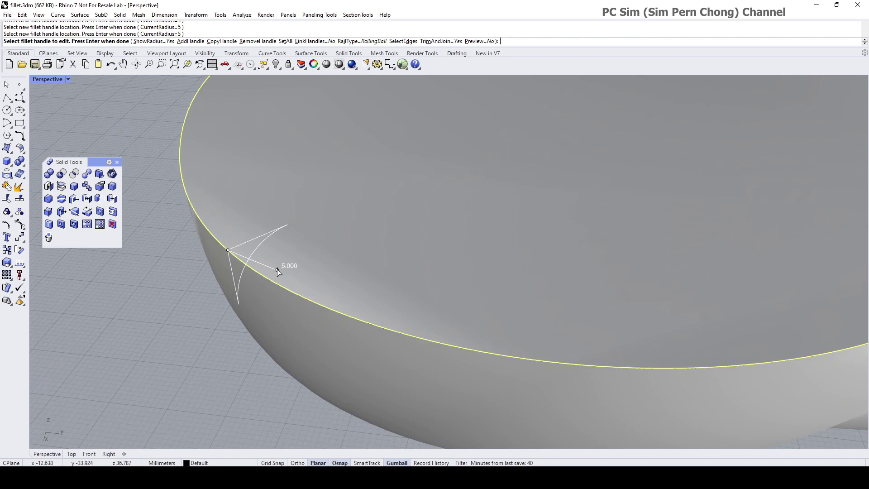
left_click(277, 270)
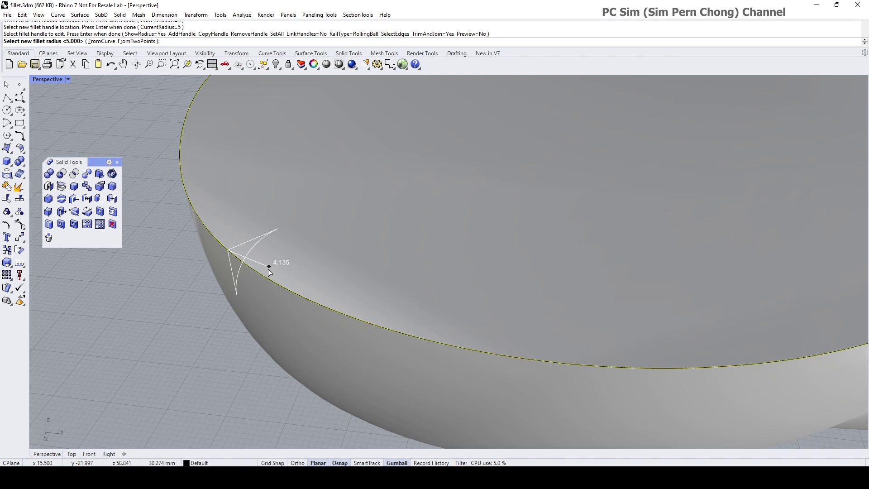
type("4.5")
key("Return")
Reposition the 4.500 handle further along the left side of the rim
right_click_drag(256, 274, 304, 289)
scroll(330, 285, "down", 3)
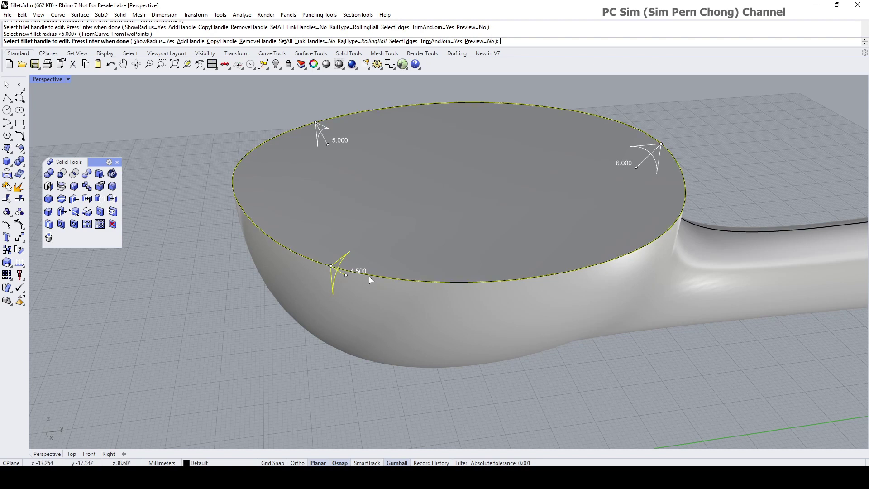
left_click(331, 268)
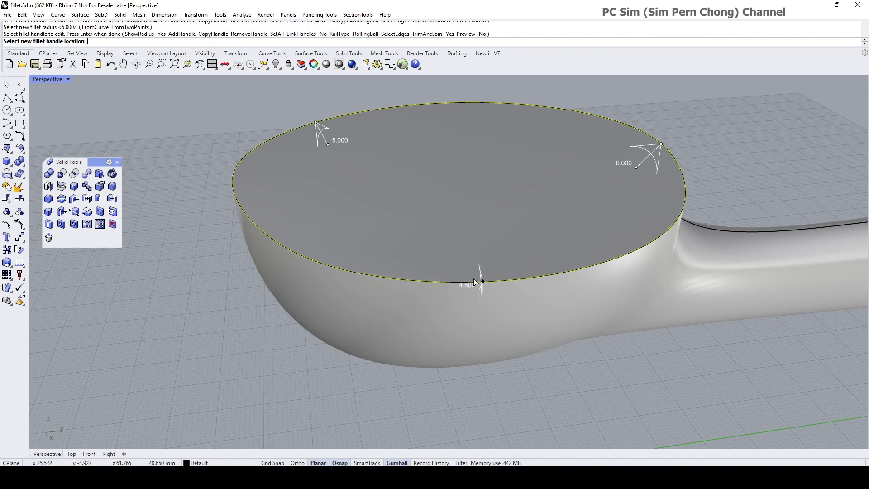
left_click(287, 247)
left_click(286, 247)
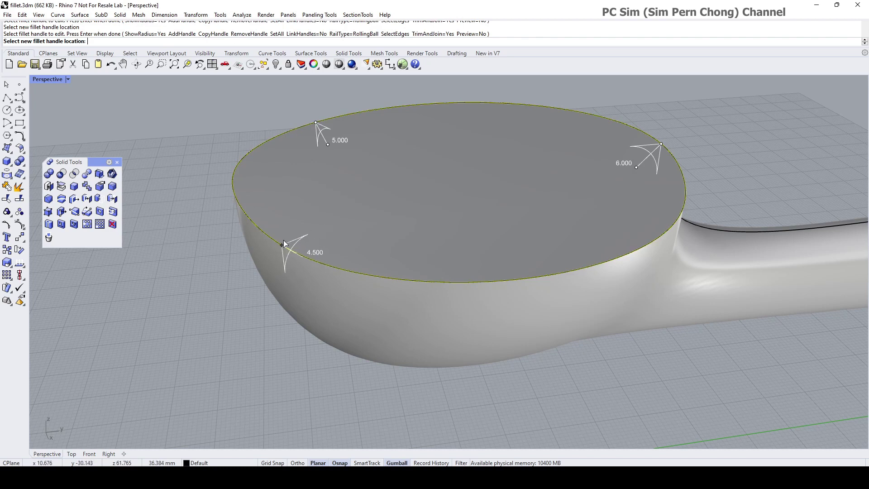
left_click(280, 245)
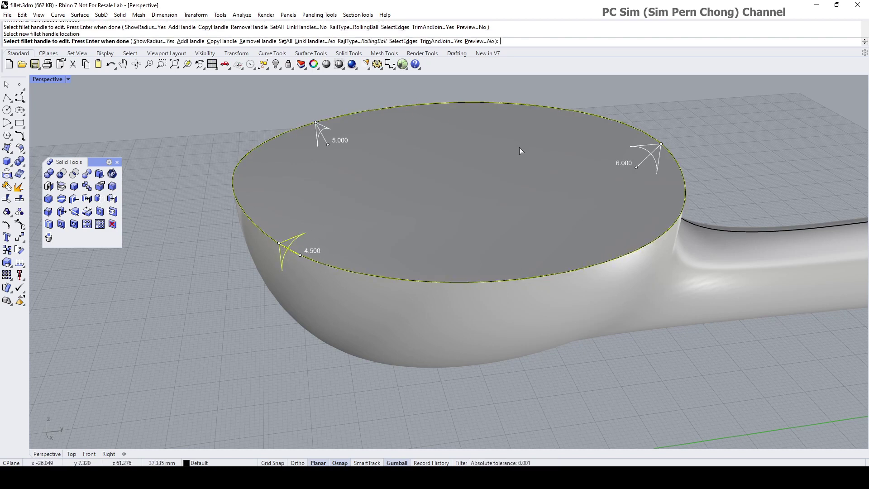
Build the 6/5/4.5 variable-radius rim fillet and orbit to inspect the rounded bowl
key("Return")
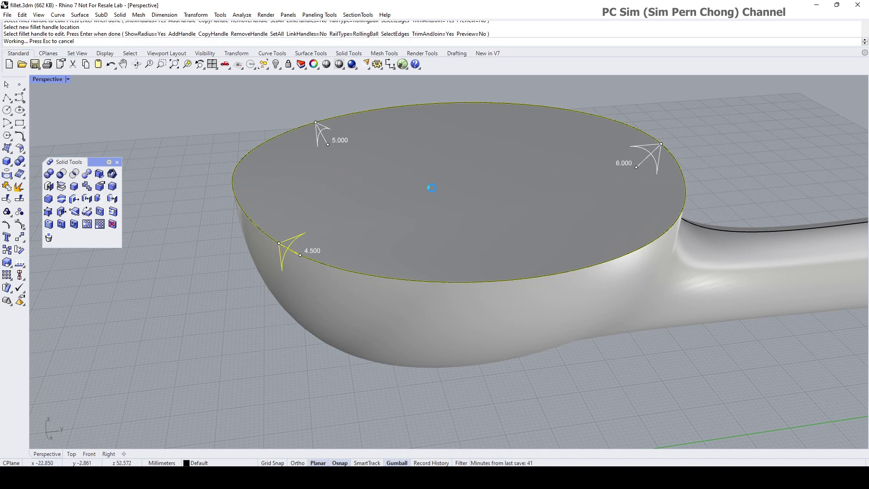
right_click_drag(432, 189, 354, 251)
scroll(468, 193, "down", 3)
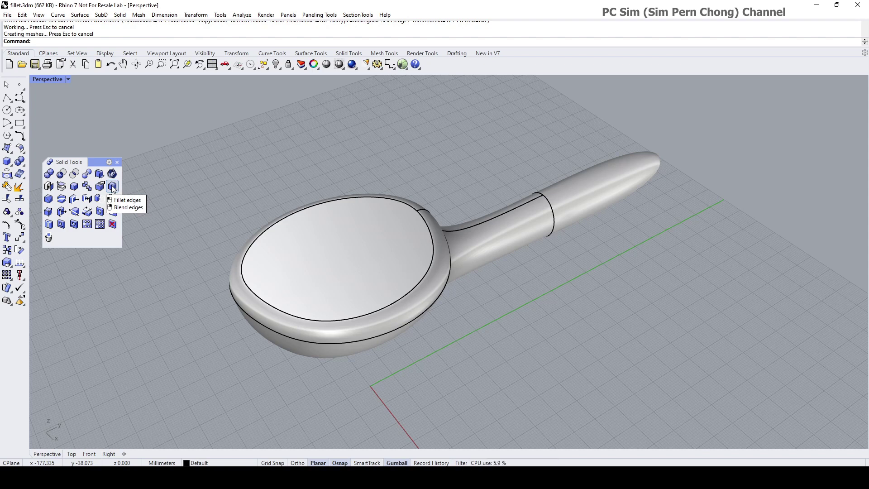
right_click_drag(223, 222, 237, 211)
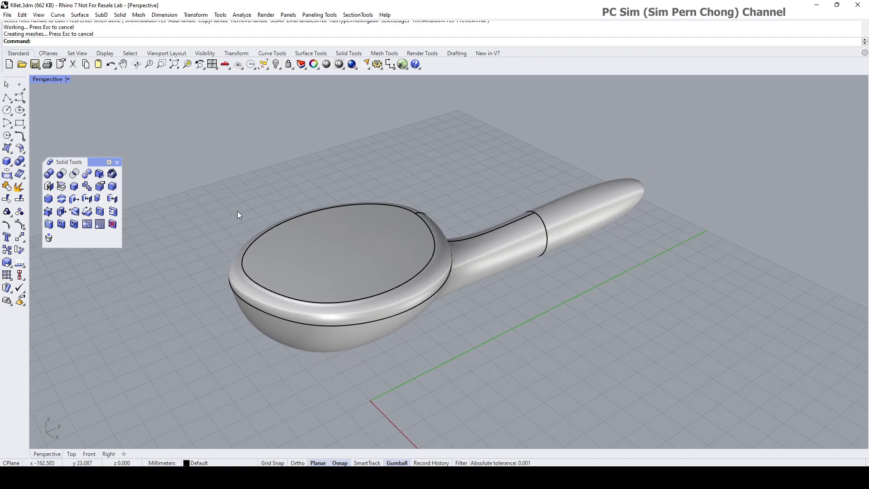
Undo the rim fillet, then Alt-drag a copy of the spoon beside the original
key("ctrl+z")
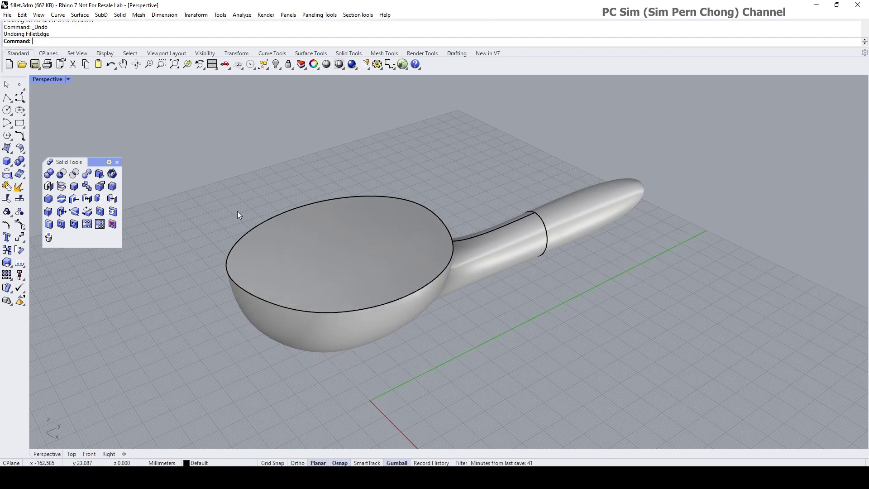
scroll(238, 210, "down", 2)
left_click_drag(176, 114, 609, 312)
right_click_drag(634, 369, 512, 294)
left_click_drag(420, 191, 606, 303, "alt")
left_click(494, 222)
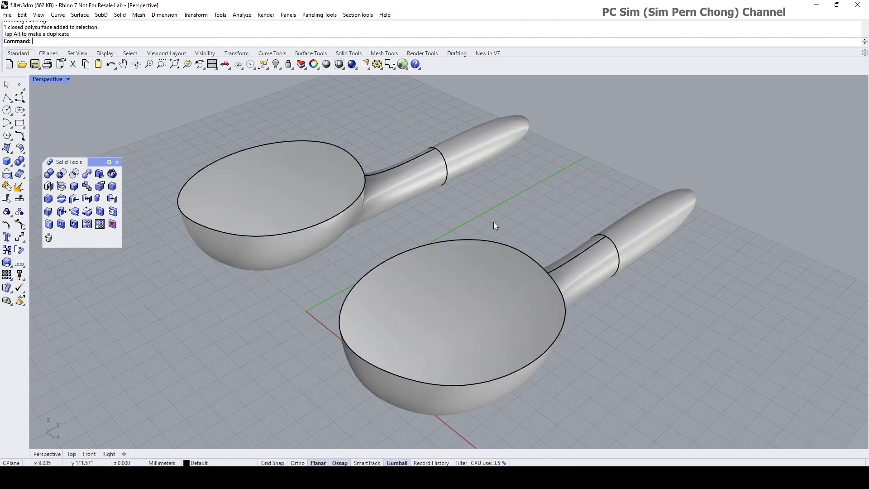
right_click_drag(474, 212, 436, 217, "shift")
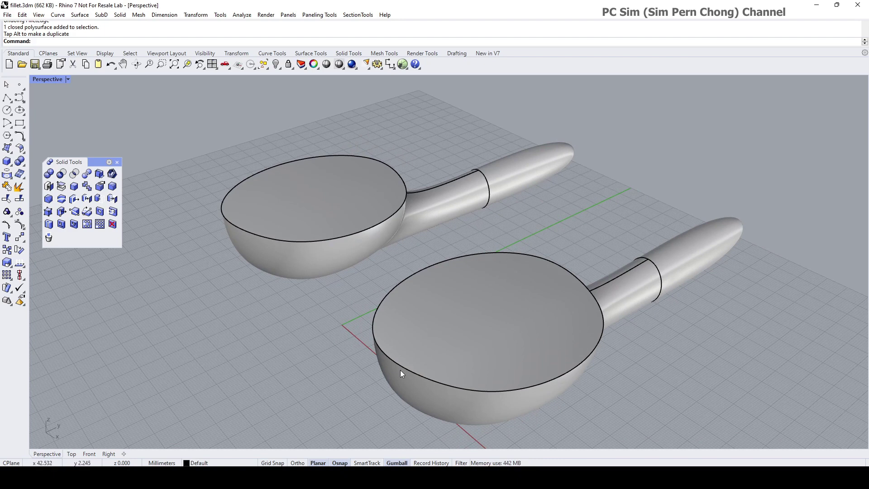
mouse_move(428, 244)
right_mouse_down()
mouse_move(407, 242)
mouse_move(411, 229)
mouse_move(413, 236)
right_mouse_up()
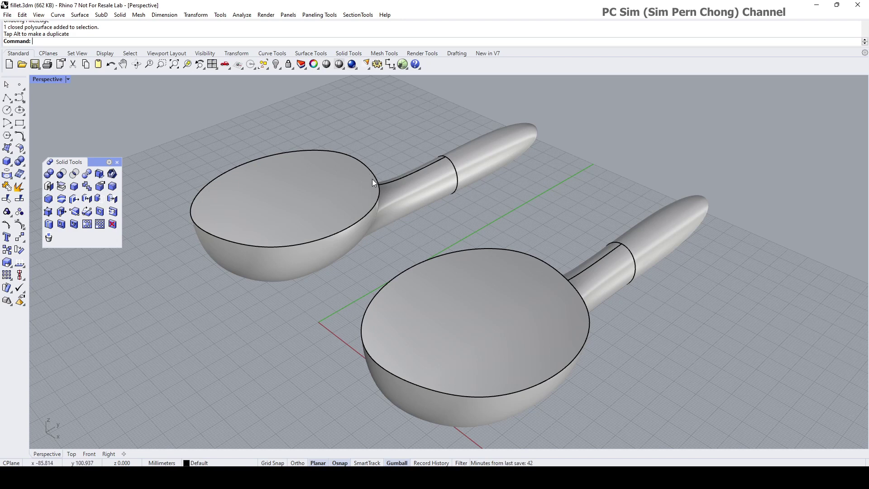
Choose the upper spoon's bowl rim edge for Fillet Edges at radius 5
left_click(113, 186)
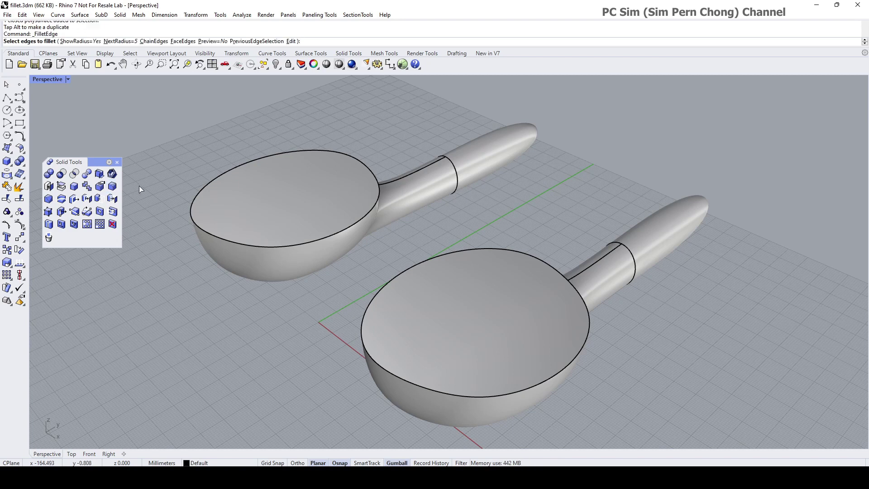
left_click(114, 186)
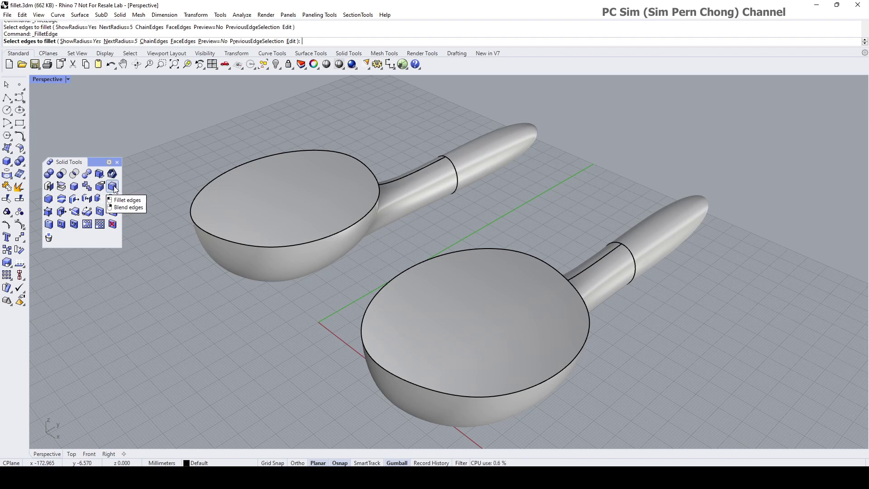
left_click(368, 167)
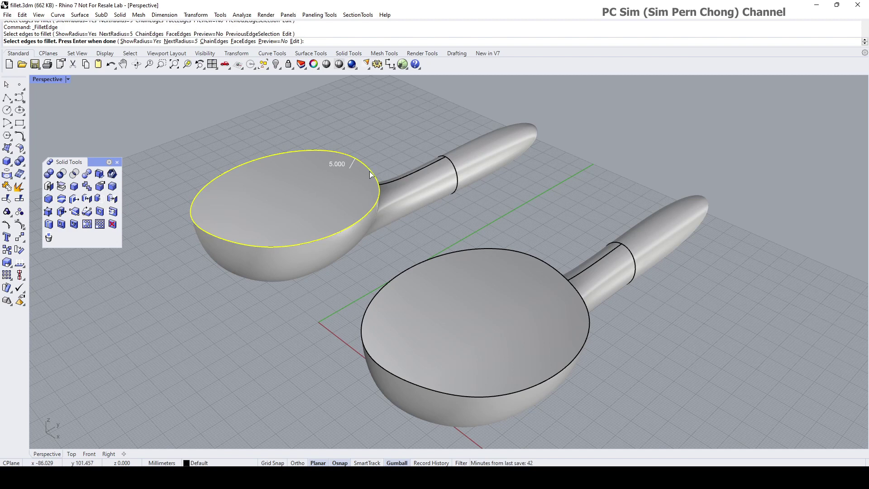
key("Return")
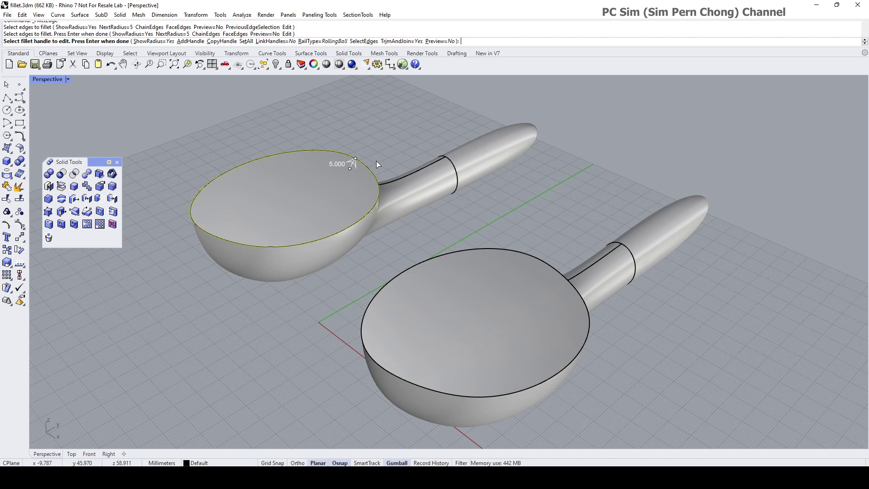
key("Return")
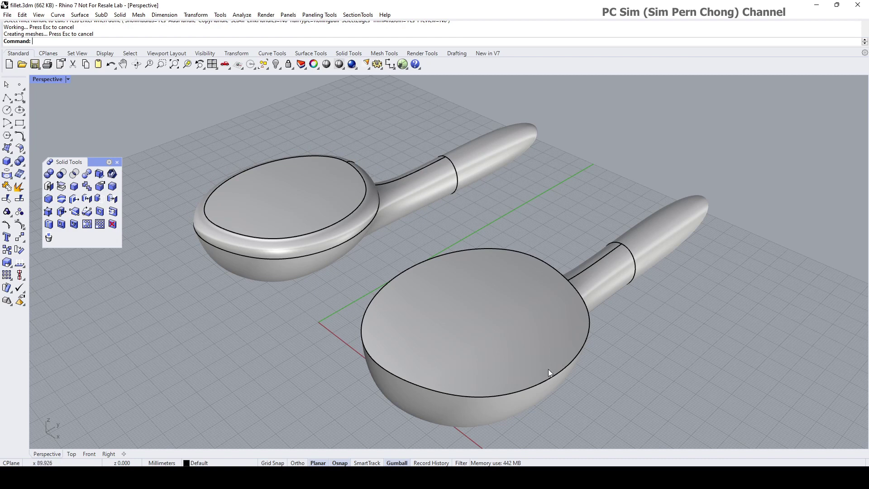
Blend the lower spoon's bowl rim with a 5 mm BlendEdge
right_click(113, 187)
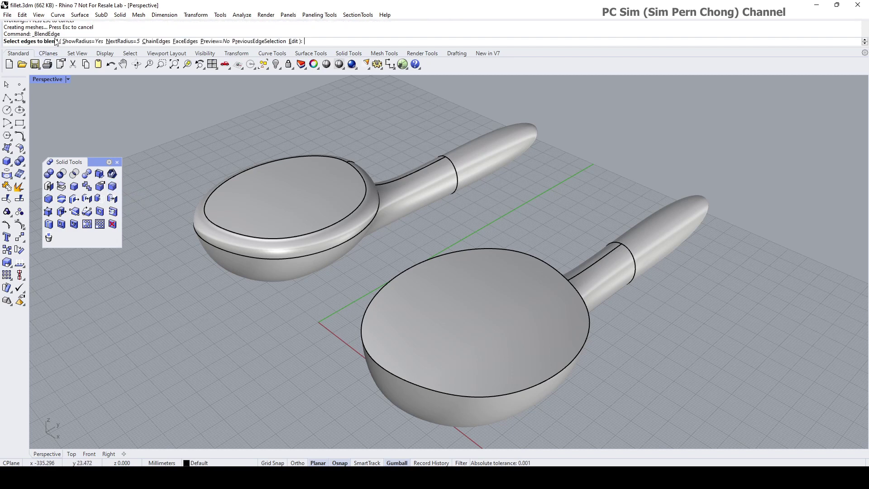
left_click(542, 261)
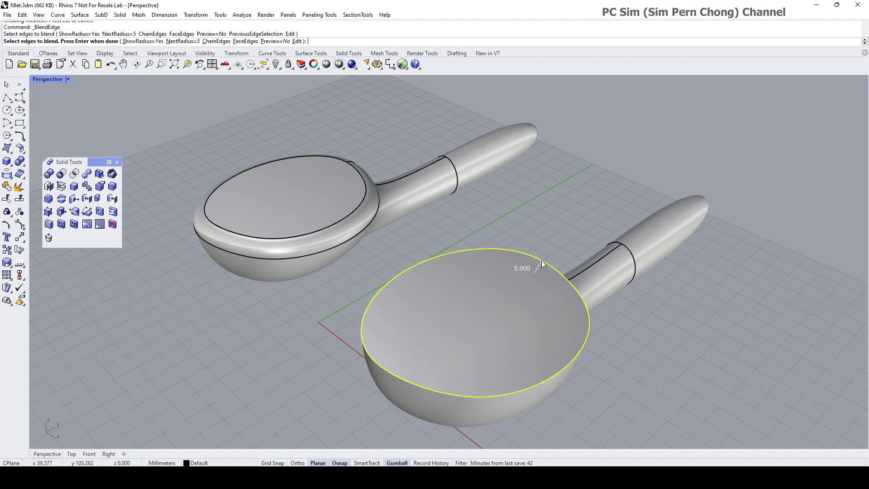
key("Return")
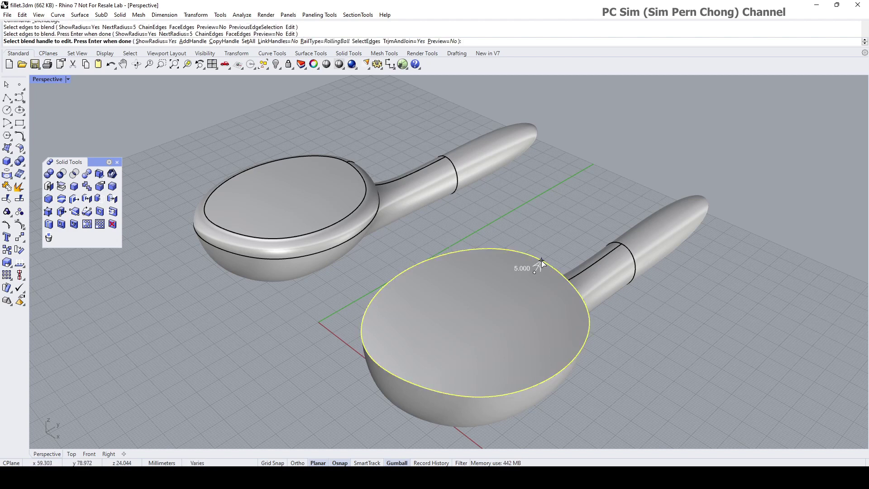
key("Return")
Select both spoon solids and turn on Zebra stripe analysis for them
right_click_drag(542, 259, 408, 204)
left_click_drag(217, 105, 742, 376)
right_click_drag(679, 362, 421, 217)
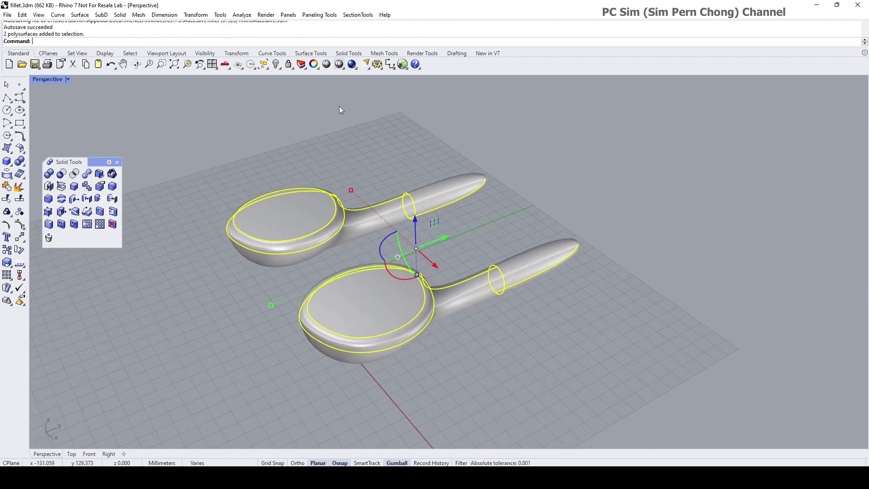
left_click(246, 16)
mouse_move(255, 45)
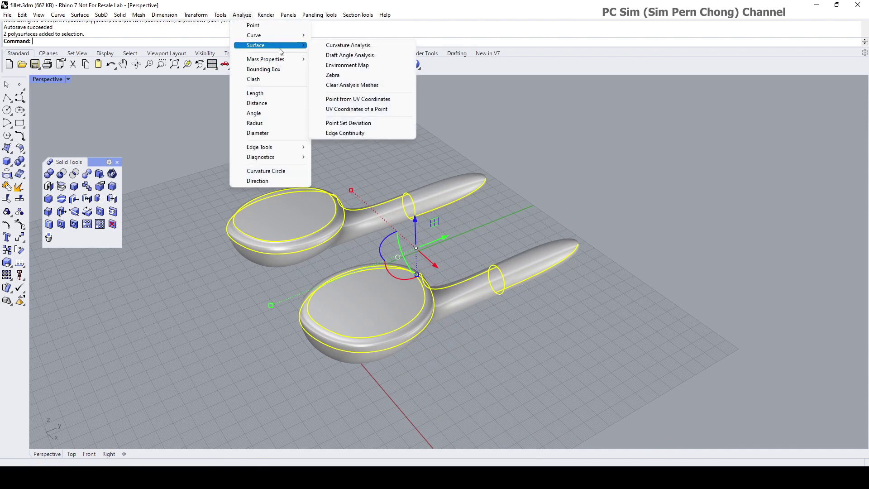
left_click(338, 77)
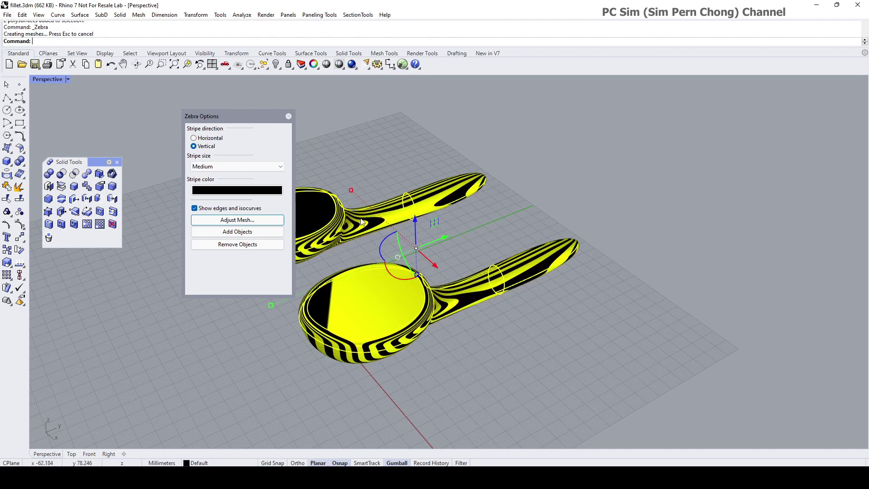
right_click_drag(360, 218, 456, 196)
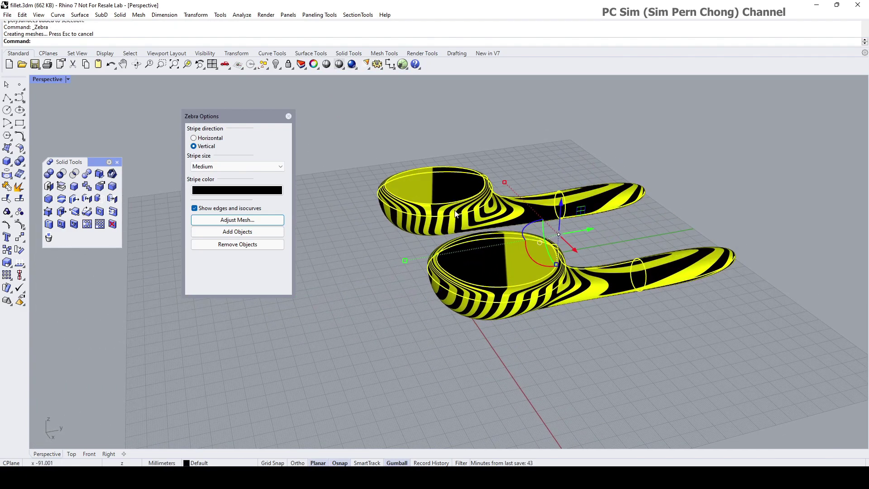
scroll(456, 196, "up", 3)
right_click_drag(418, 225, 471, 320)
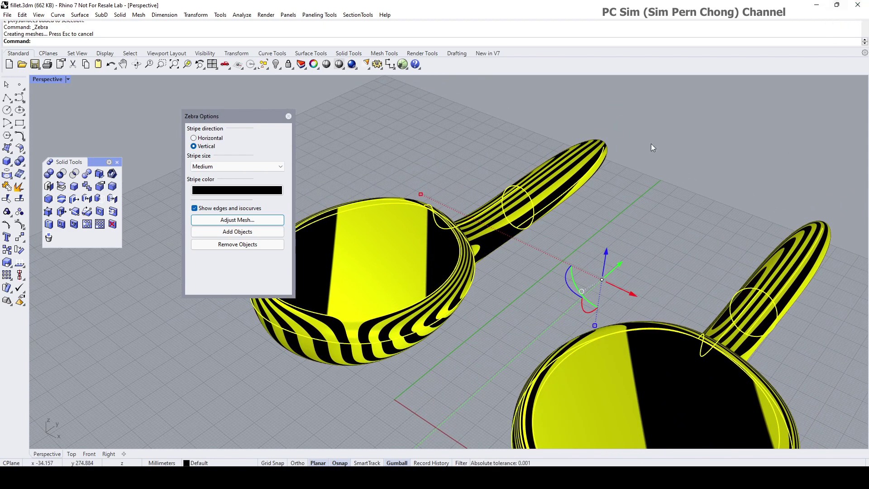
right_click_drag(419, 371, 496, 227)
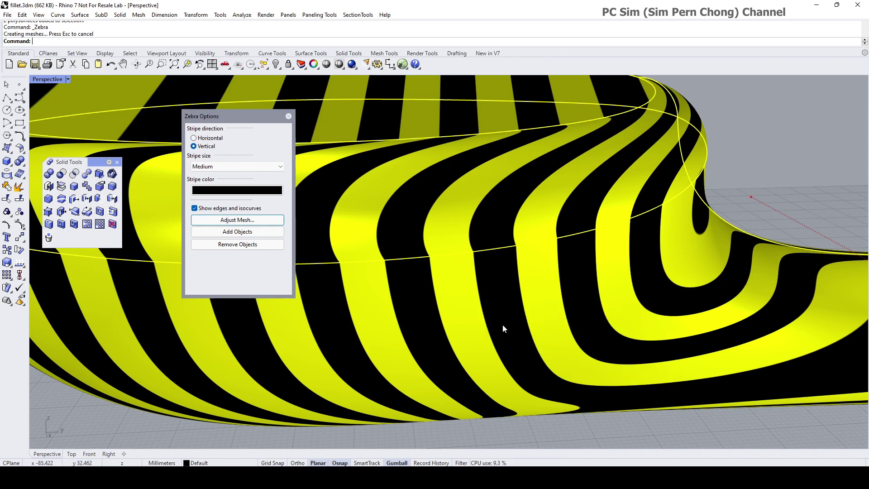
scroll(501, 299, "down", 6)
mouse_move(478, 311)
right_mouse_down()
mouse_move(493, 327)
mouse_move(492, 313)
right_mouse_up()
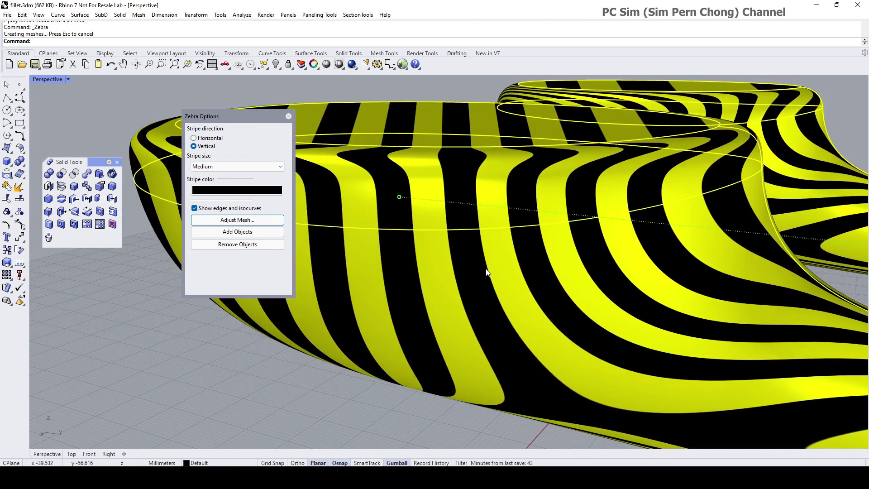
right_click_drag(469, 235, 431, 251)
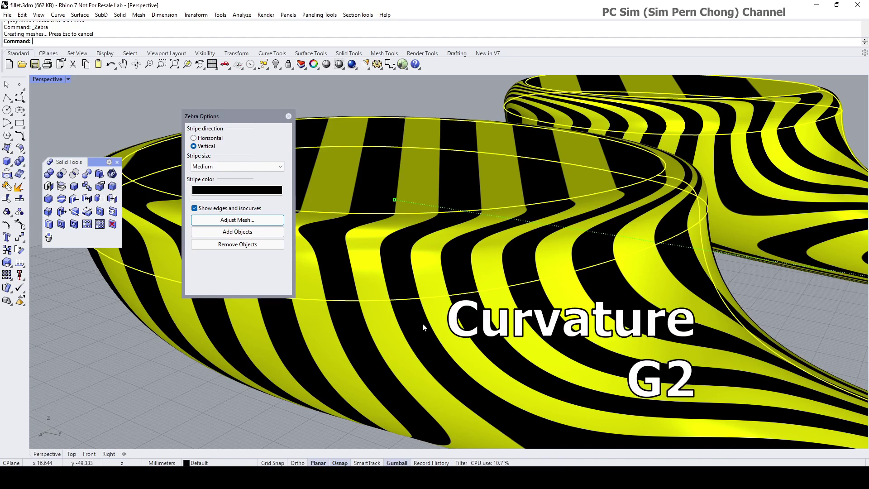
Orbit and zoom around both spoons to compare their zebra-striped rims
right_click_drag(417, 310, 438, 276)
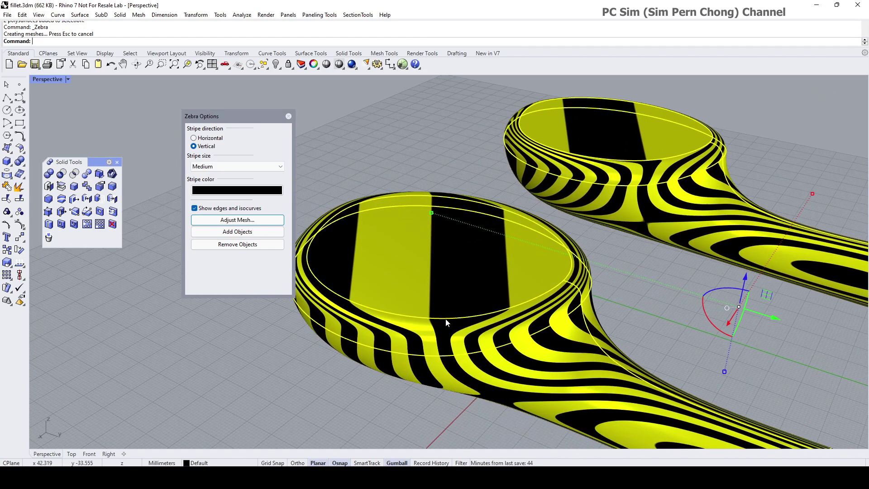
scroll(440, 287, "up", 5)
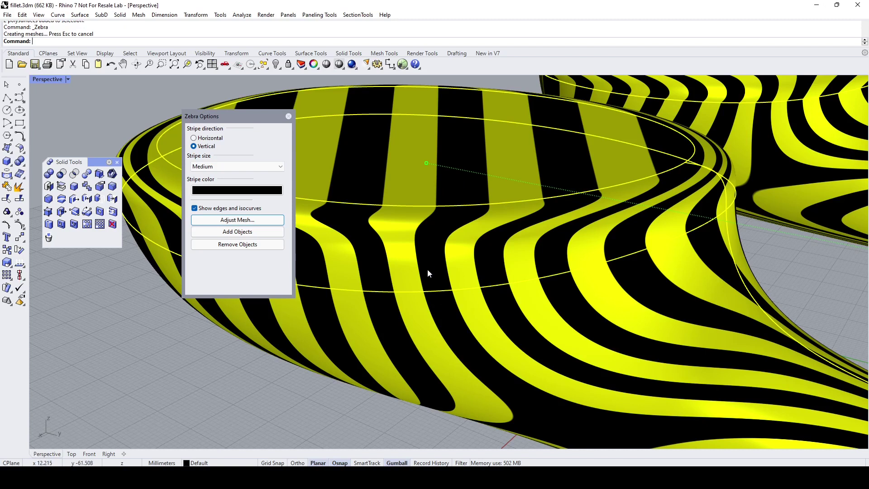
scroll(435, 294, "down", 5)
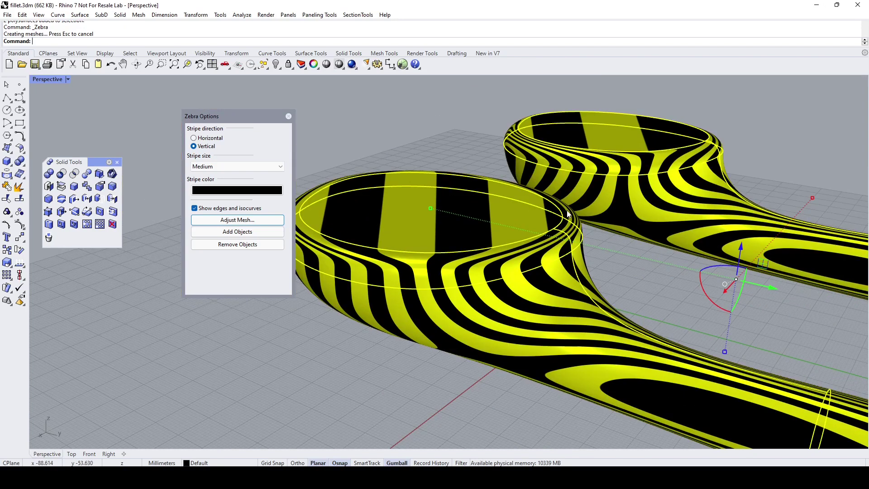
scroll(457, 299, "up", 5)
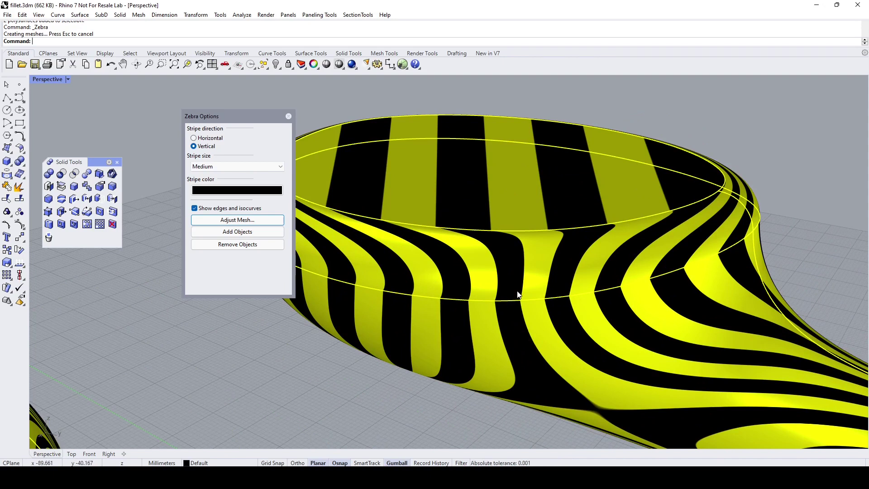
scroll(518, 294, "down", 5)
right_click_drag(518, 295, 382, 355)
Turn off the gumball, move the Zebra Options panel aside, and frame both spoons
left_click(398, 463)
scroll(441, 324, "up", 3)
right_click_drag(441, 320, 436, 260, "shift")
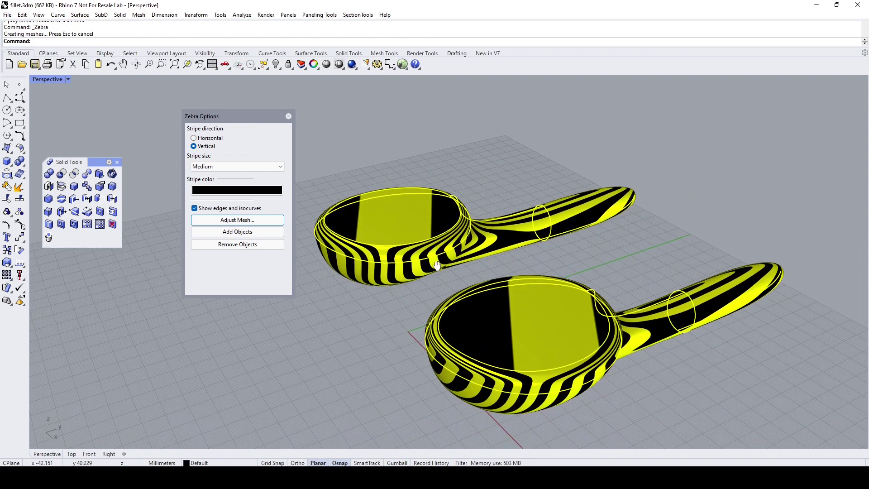
left_click_drag(249, 117, 199, 155)
right_click_drag(377, 280, 374, 275, "shift")
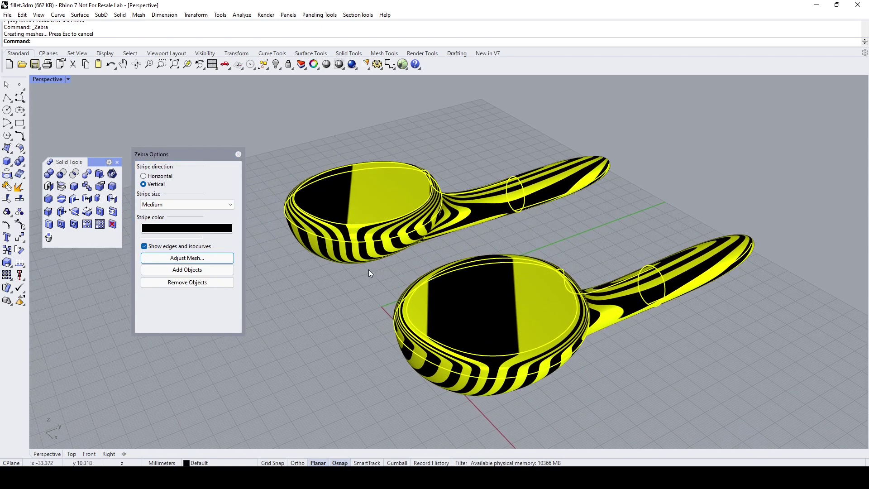